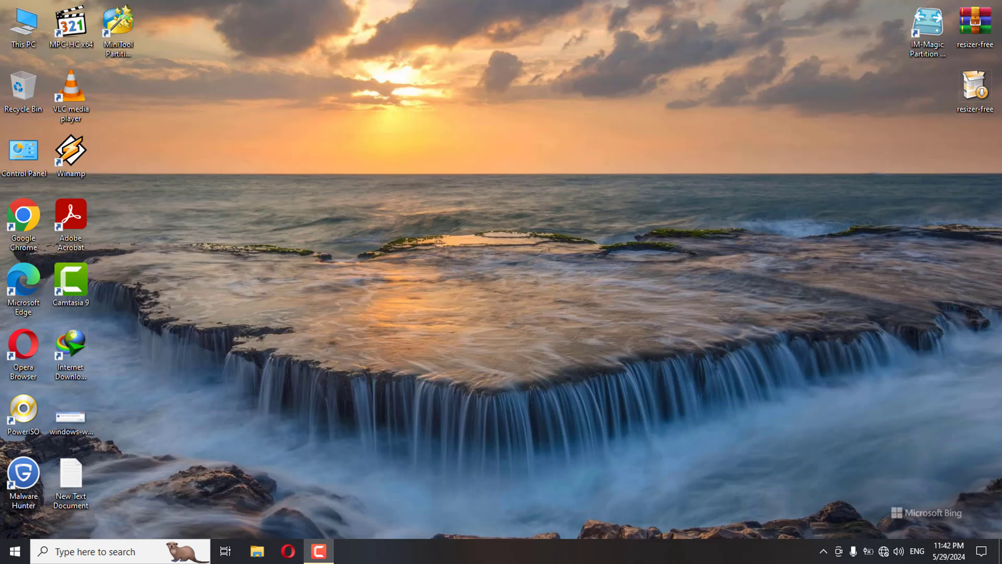
Open Disk Cleanup for Local Disk (C:) from the drive's properties and move its window into clear view.
double_click(23, 27)
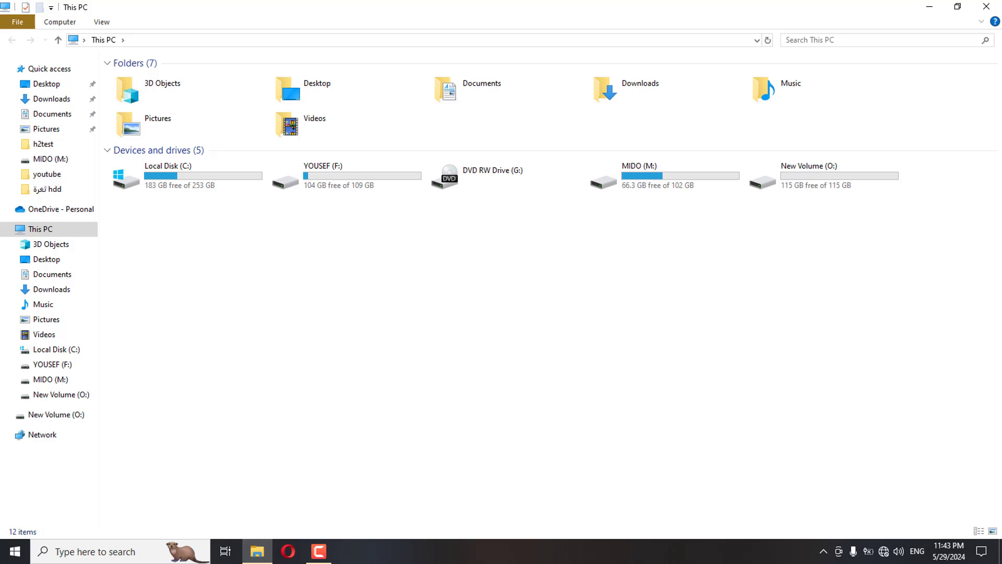
click(195, 176)
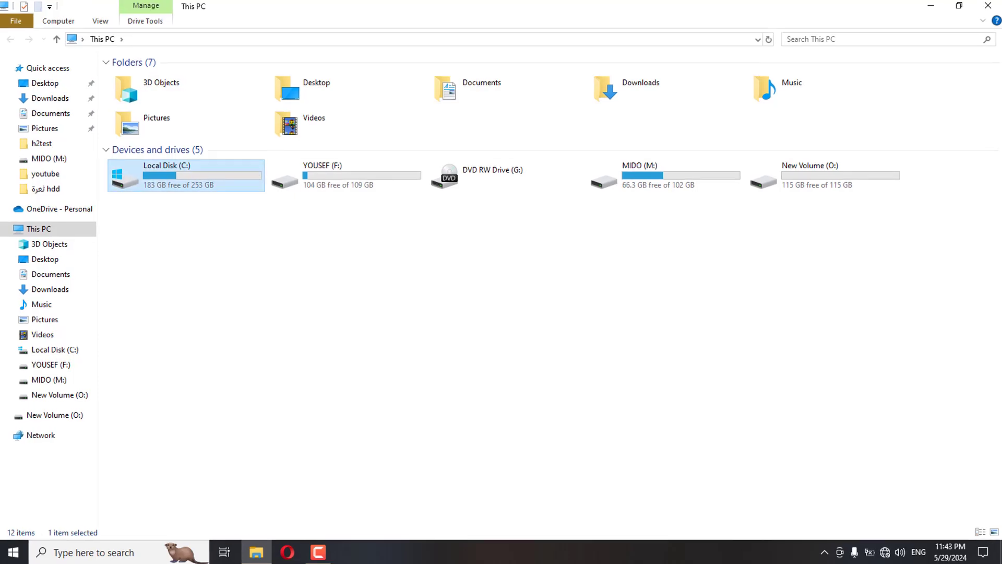
right_click(194, 176)
click(167, 502)
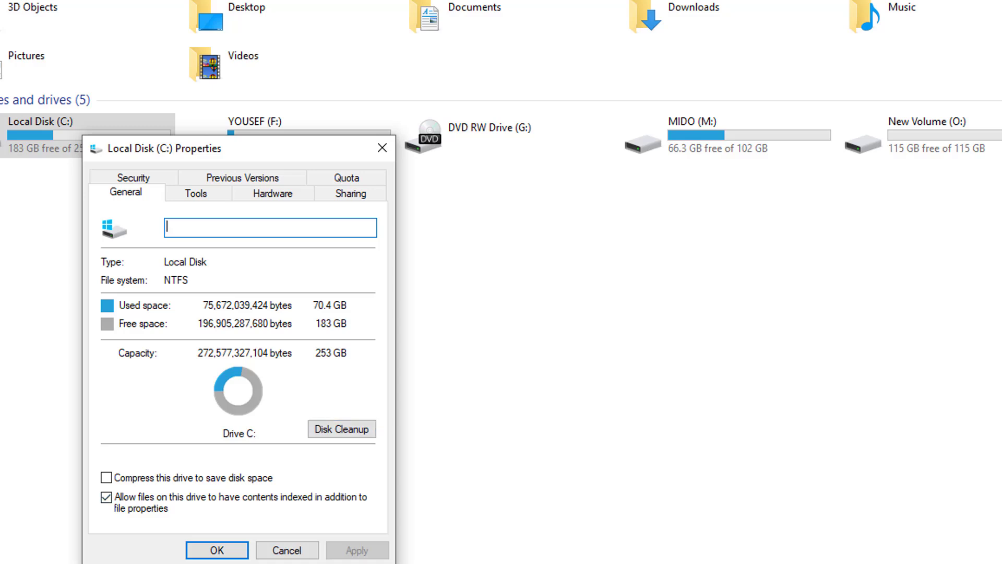
click(341, 429)
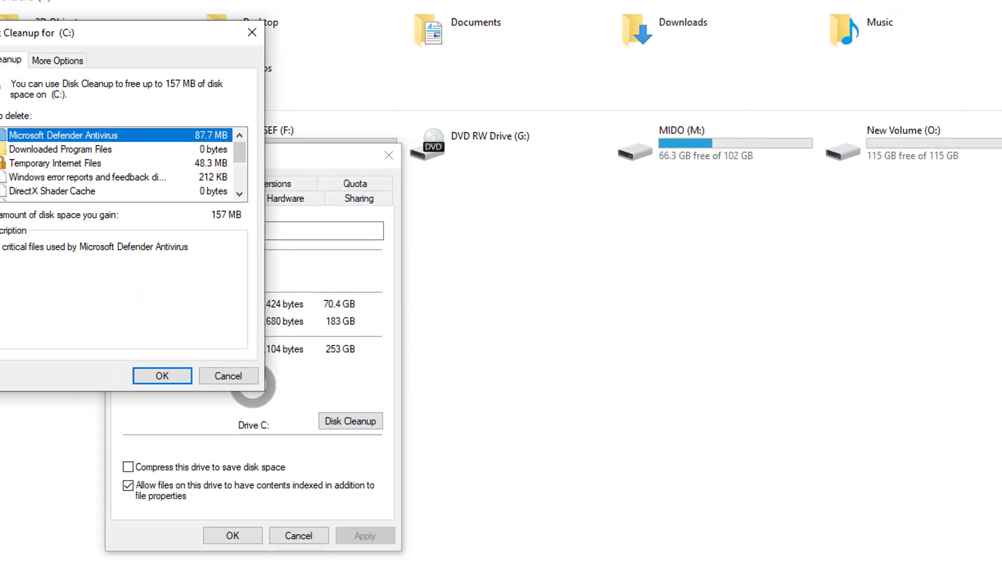
drag(105, 19, 327, 118)
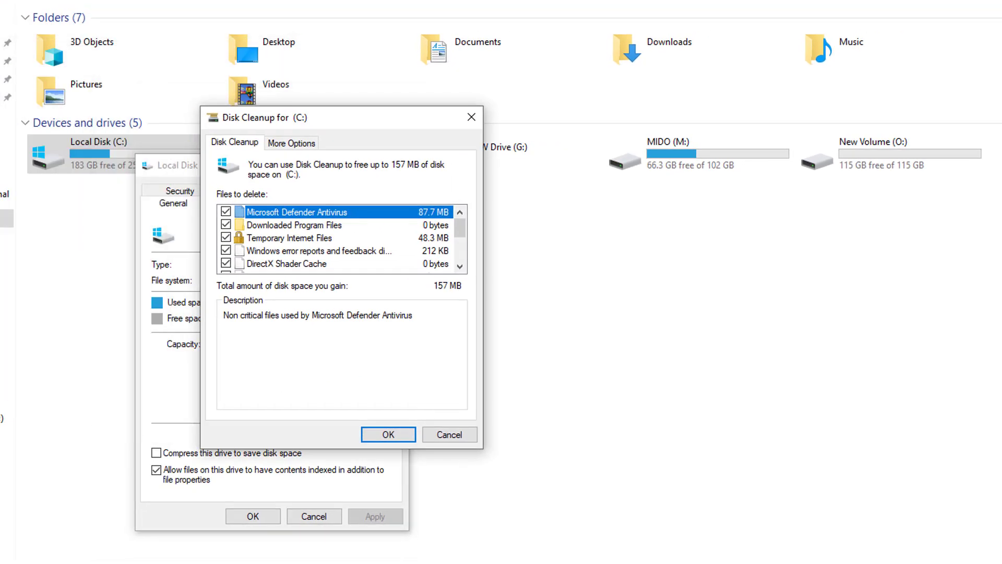
Permanently delete the Disk Cleanup files of drive C with every listed category selected, and close the drive's properties.
scroll(342, 238, down, 2)
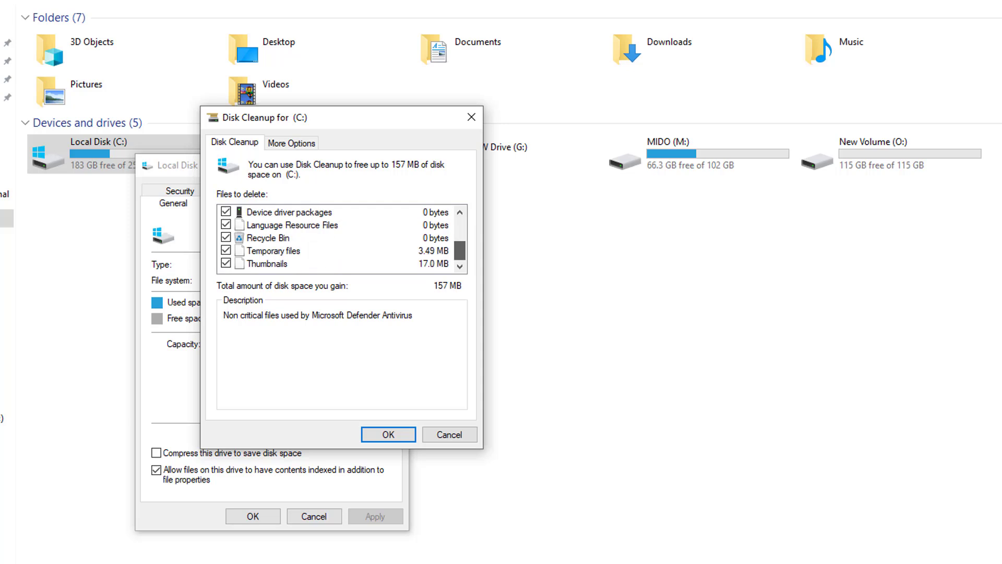
drag(460, 250, 459, 228)
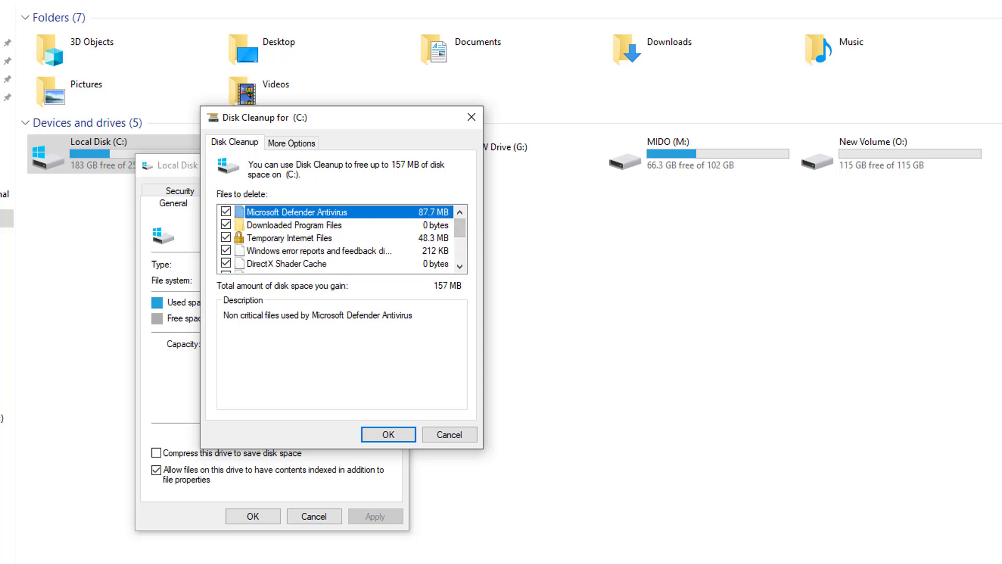
click(225, 212)
click(225, 224)
click(226, 212)
click(226, 211)
click(225, 225)
click(226, 212)
drag(459, 227, 460, 250)
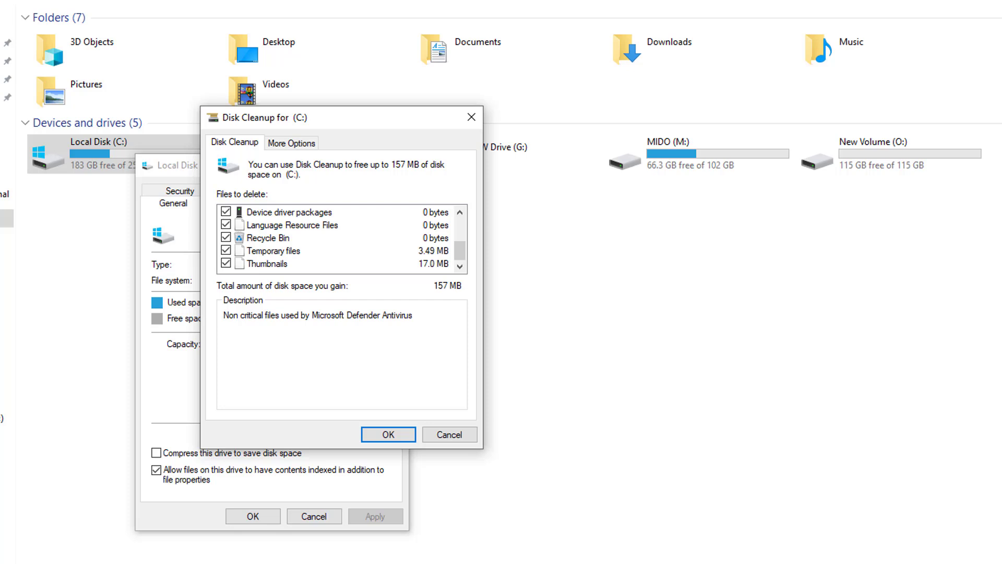
key(Return)
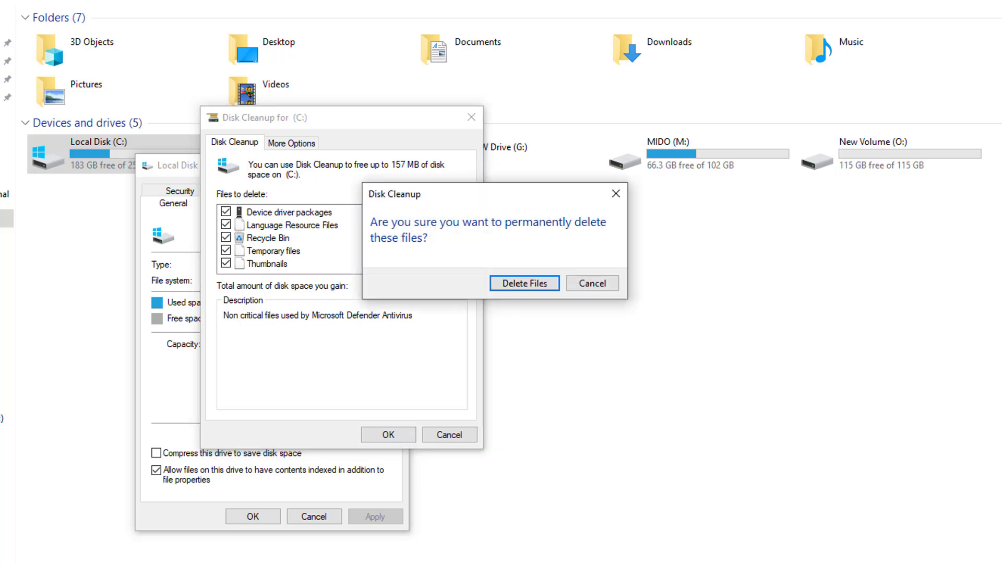
key(Return)
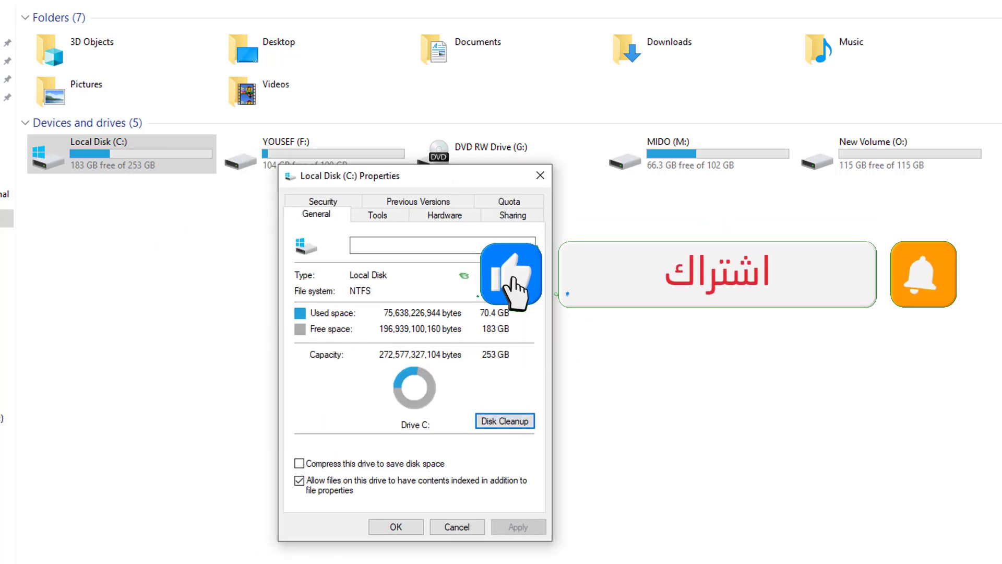
click(540, 175)
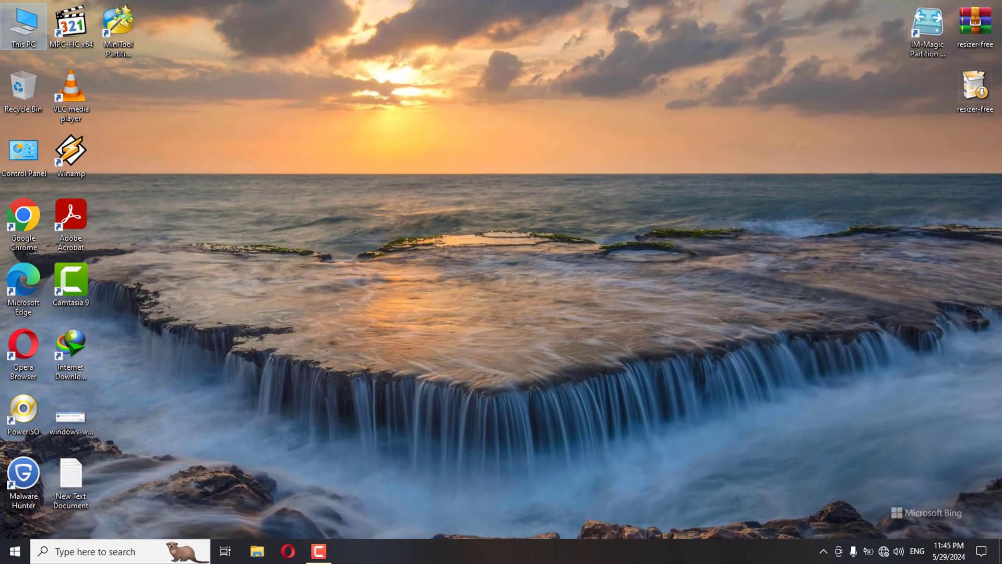
Open the Windows Temp folder by running the command temp from the Run dialog.
click(104, 552)
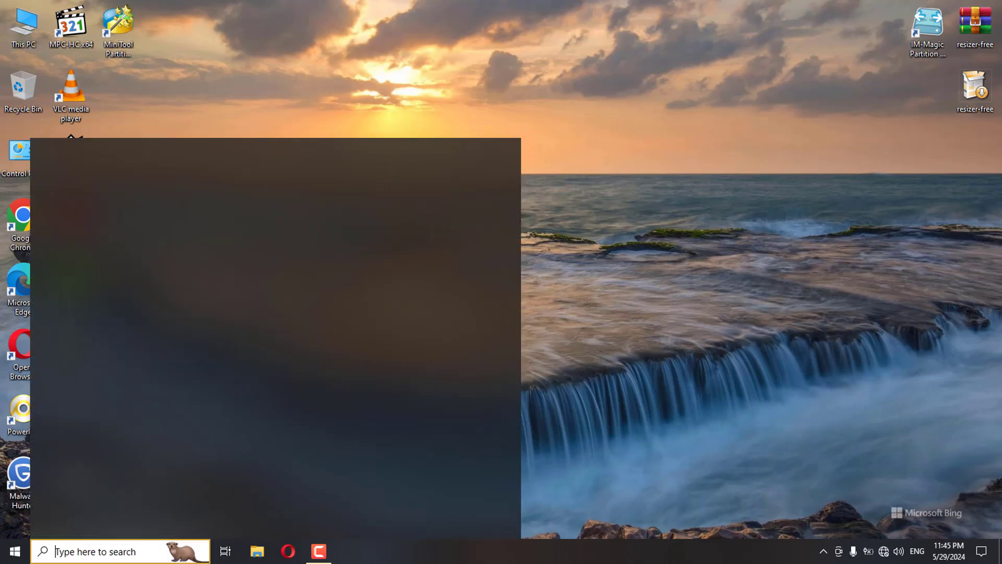
click(90, 247)
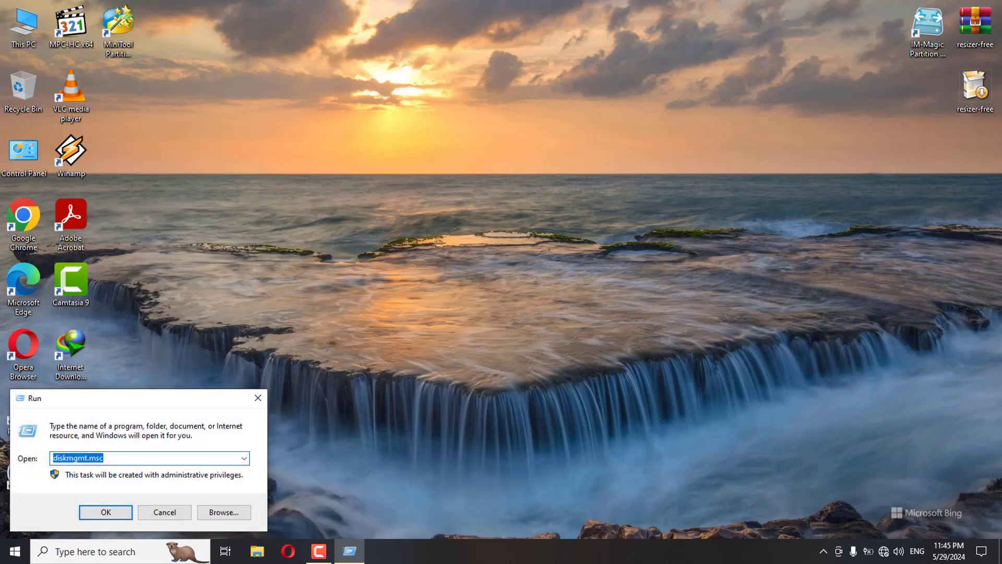
text(t)
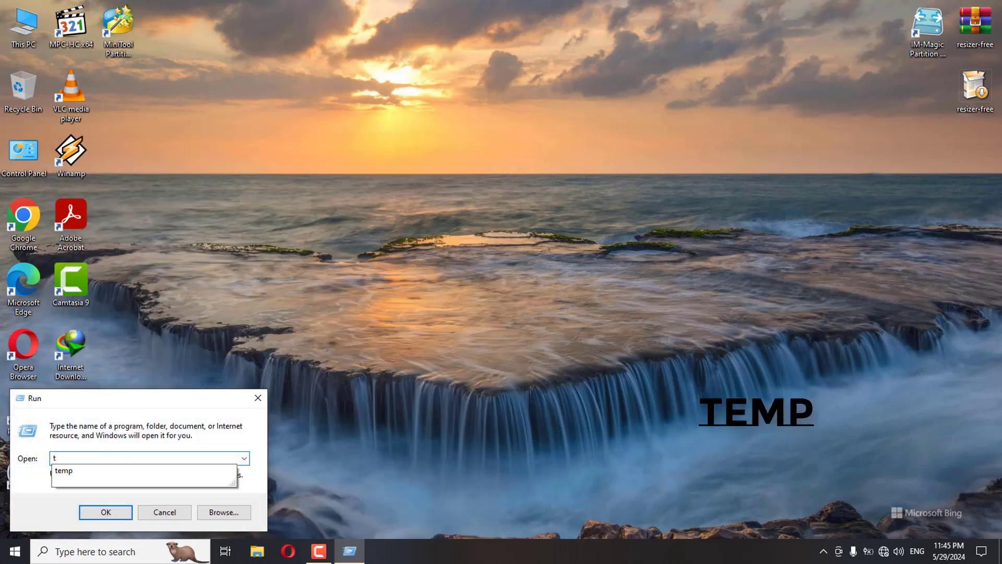
key(Down)
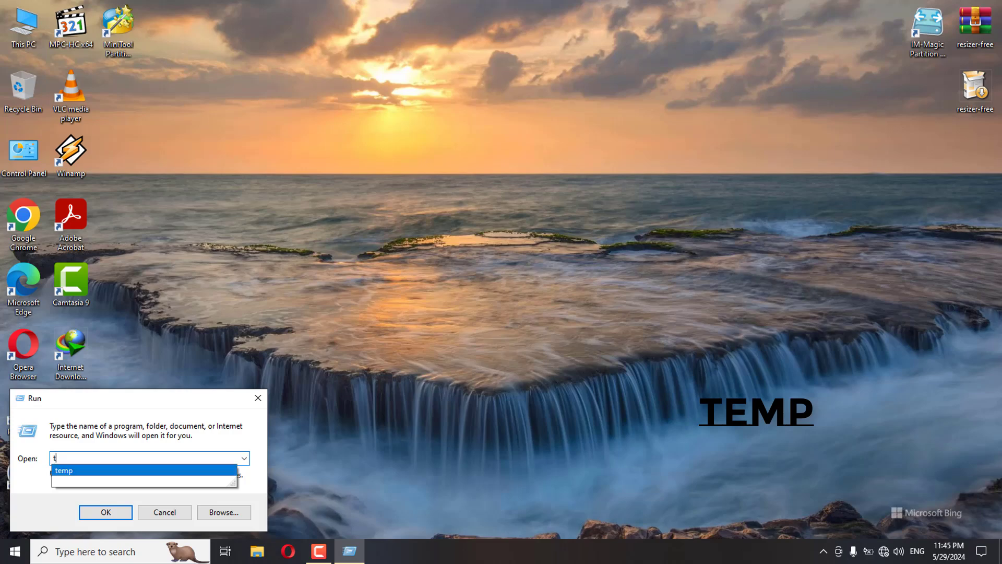
click(63, 470)
click(106, 512)
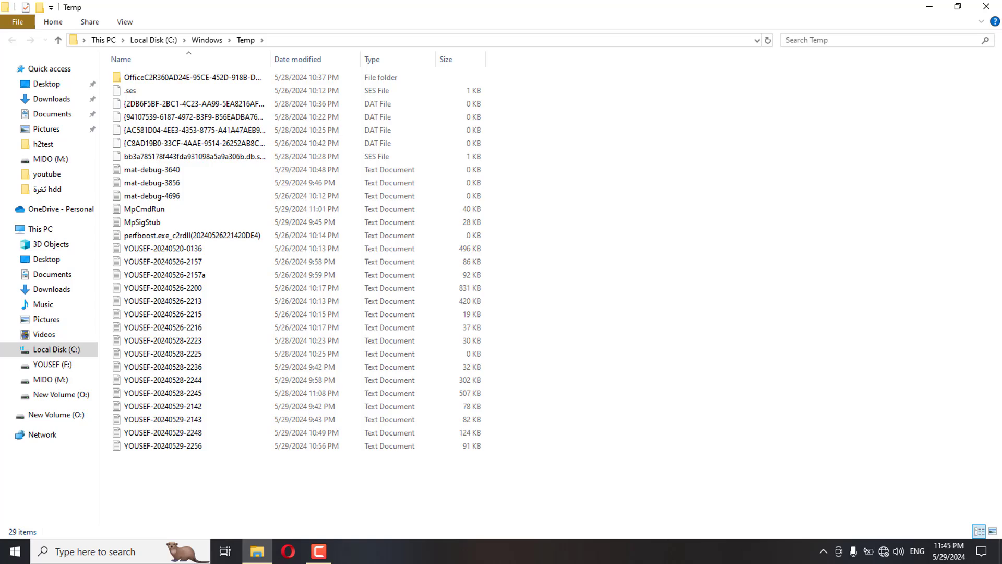
Permanently delete all items in the Windows Temp folder, applying one choice to all files in use, and close the folder.
key(ctrl+a)
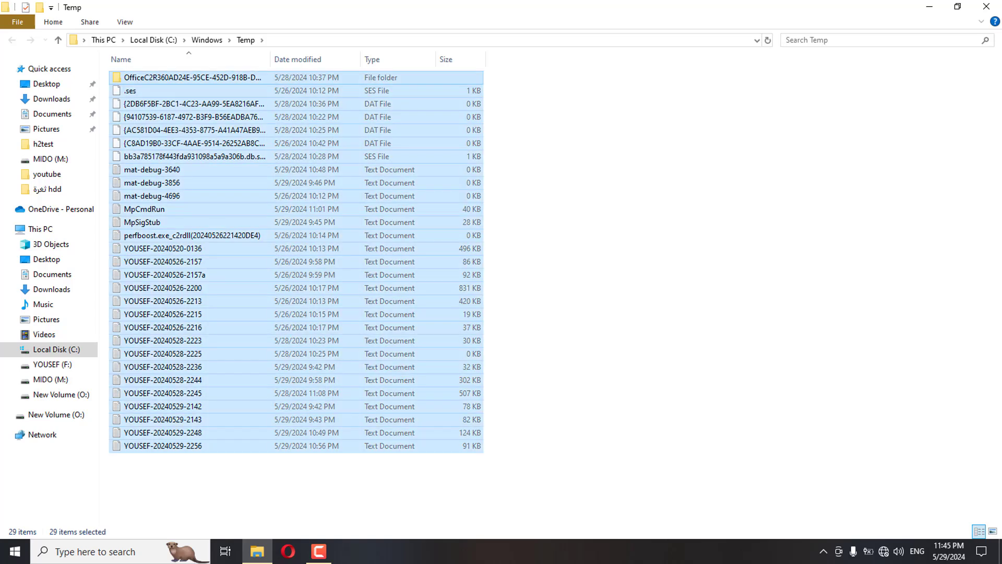
key(shift+Delete)
key(Return)
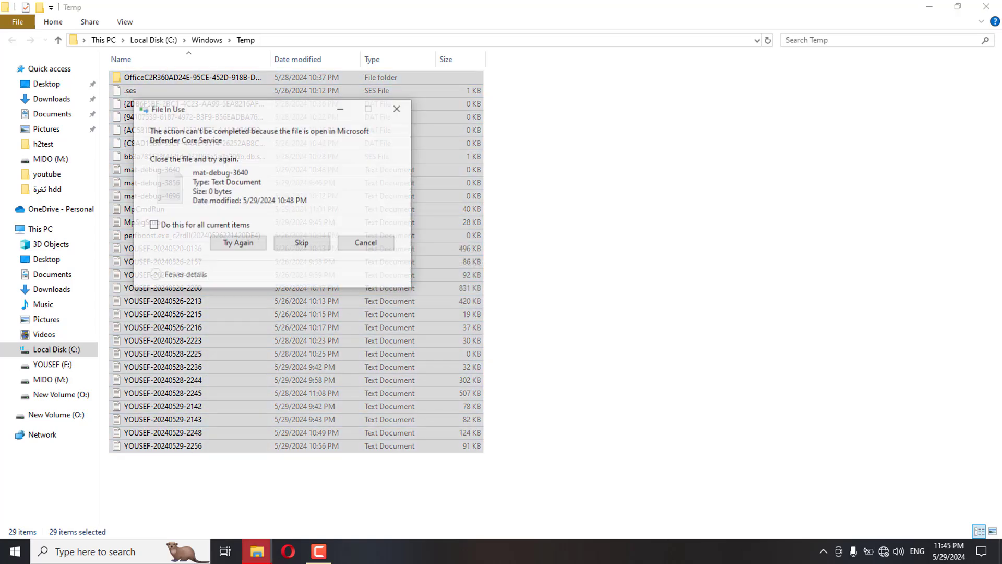
click(150, 224)
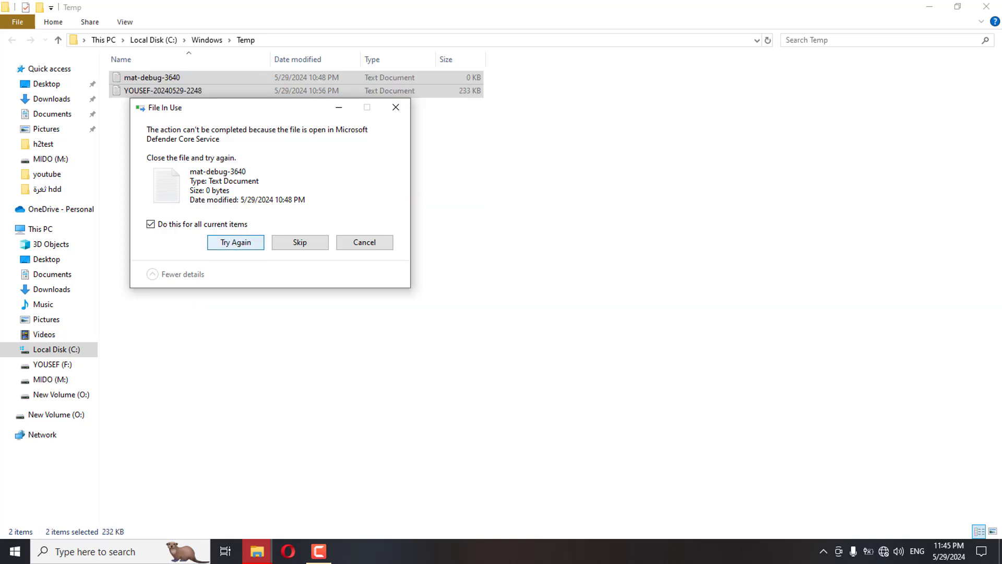
key(space)
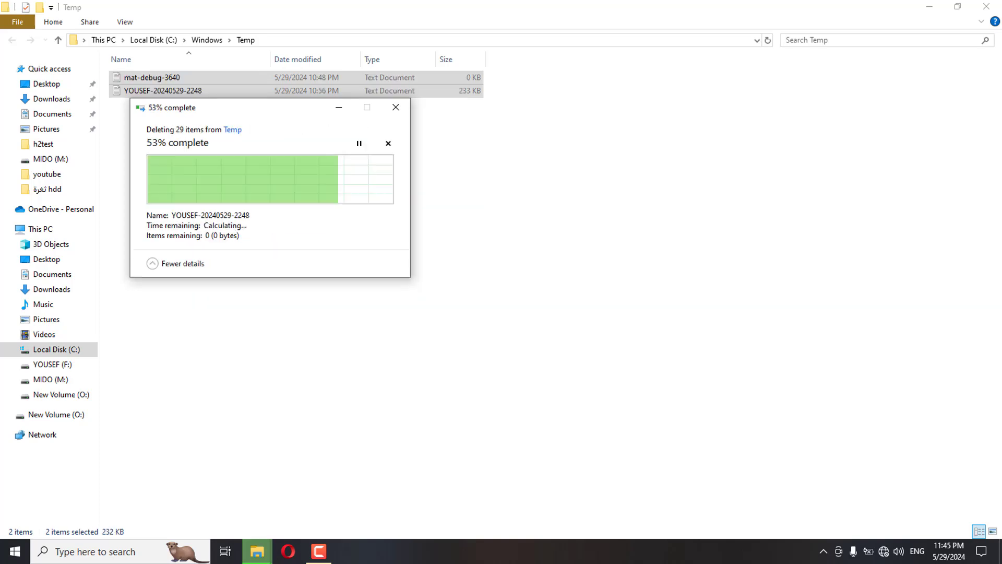
click(987, 6)
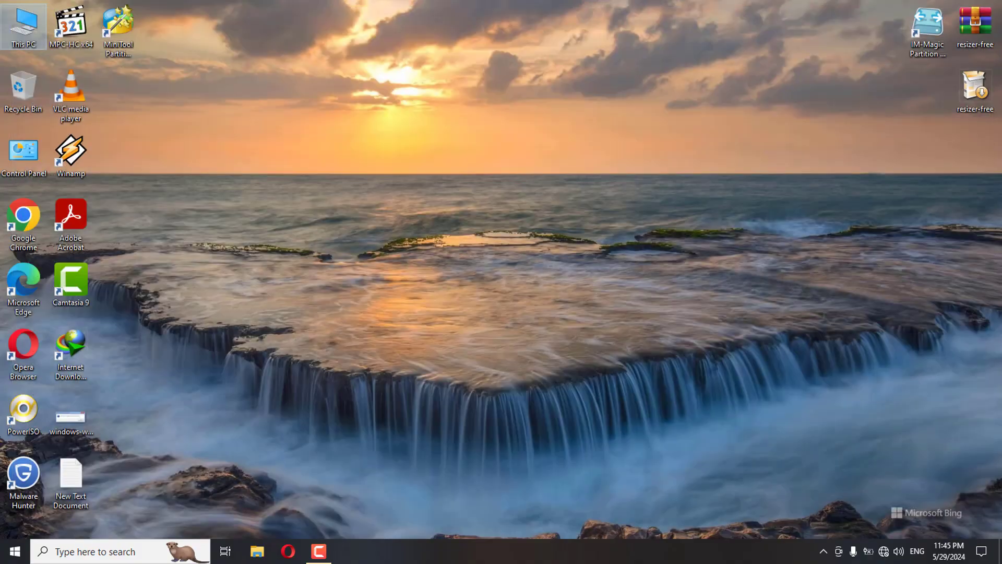
Open the user's local Temp folder by running %temp% from the Run dialog.
click(15, 551)
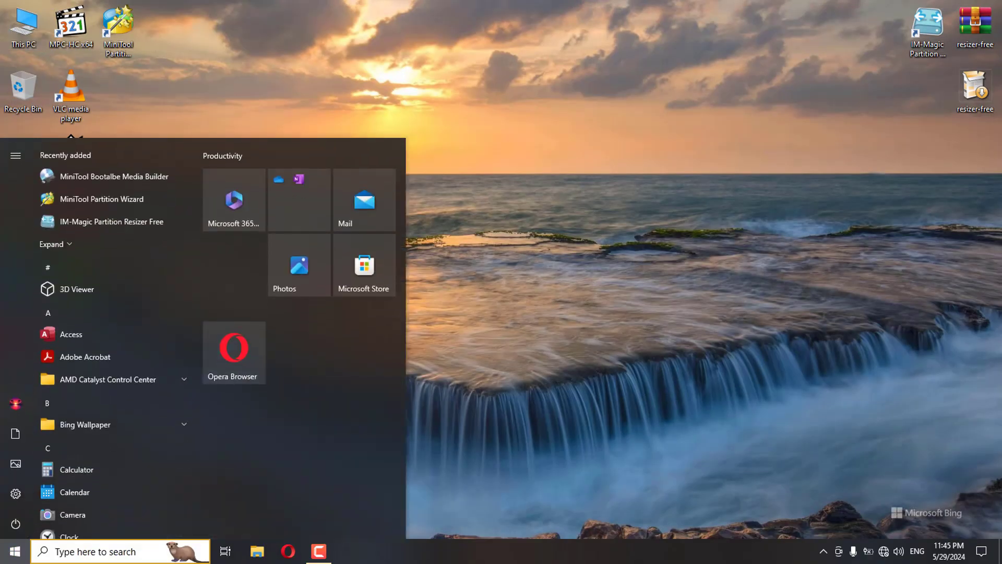
click(105, 551)
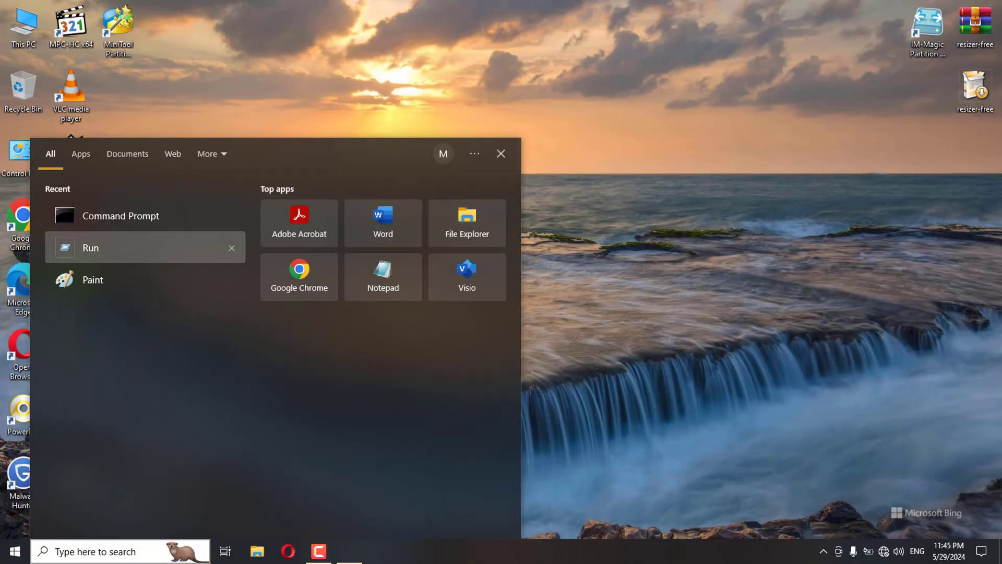
click(83, 247)
click(71, 458)
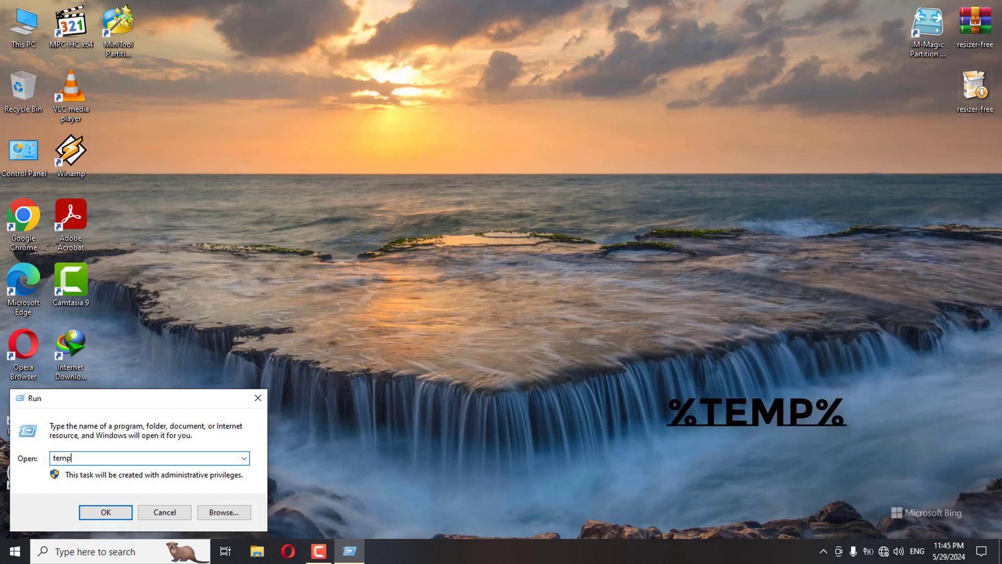
text(%)
key(Left)
key(Left)
text(%)
key(Return)
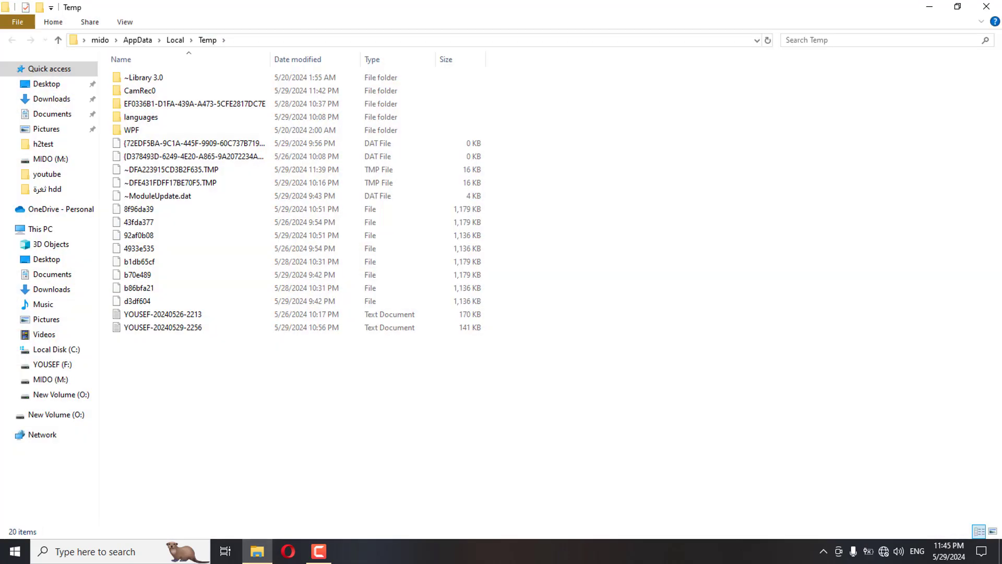
Permanently delete all items in the user's local Temp folder, skipping files in use, and close the folder.
key(ctrl+a)
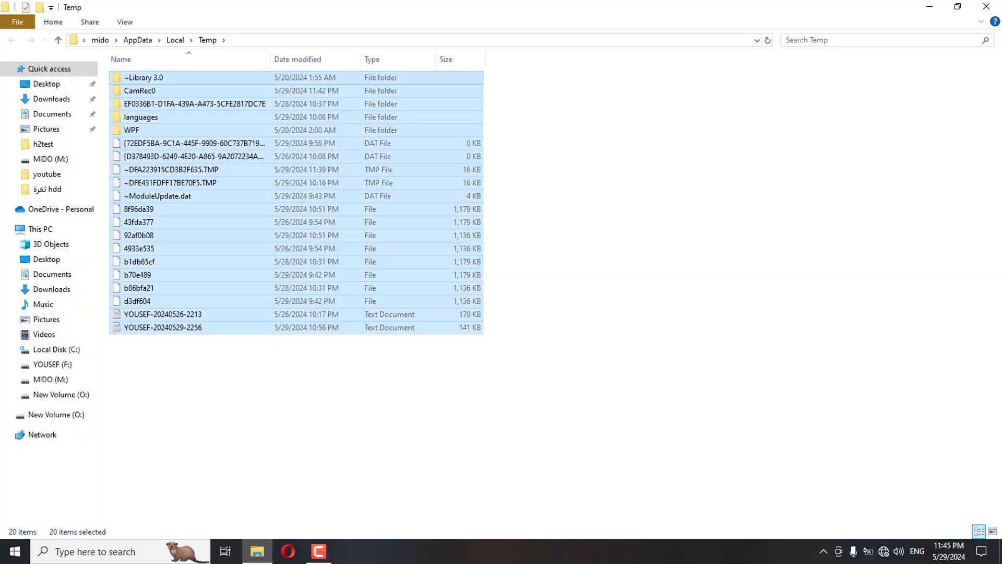
key(shift+Delete)
key(Return)
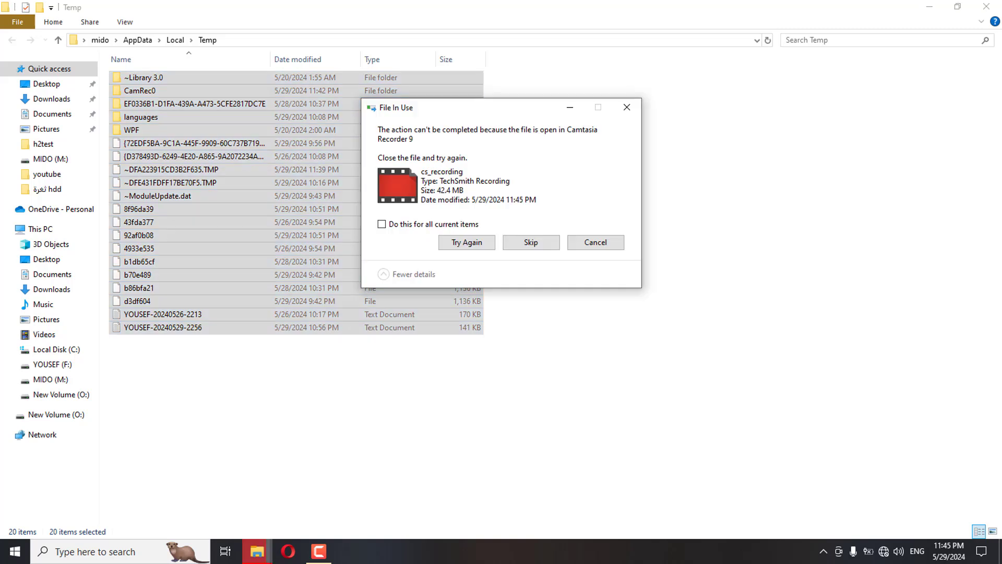
click(382, 224)
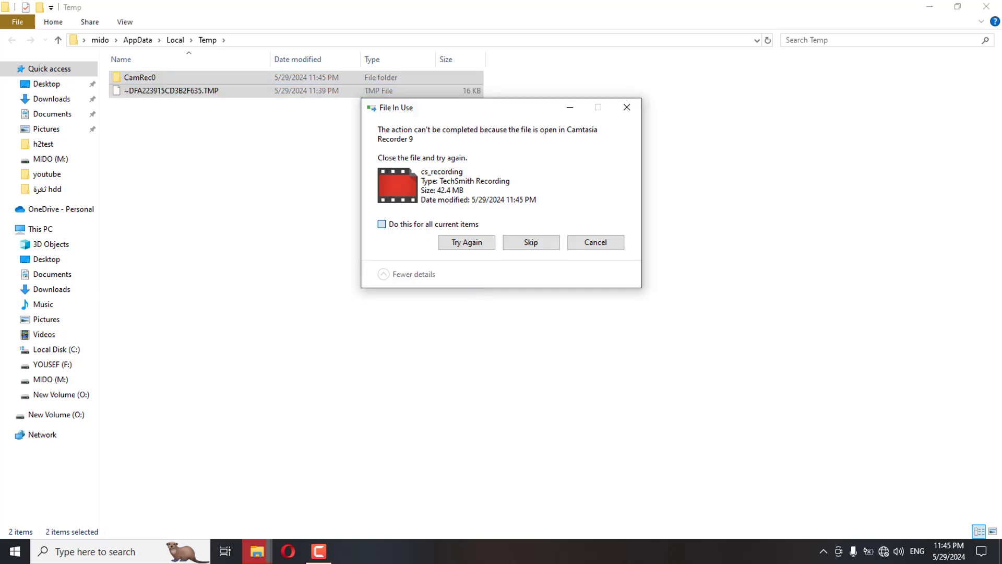
key(alt+s)
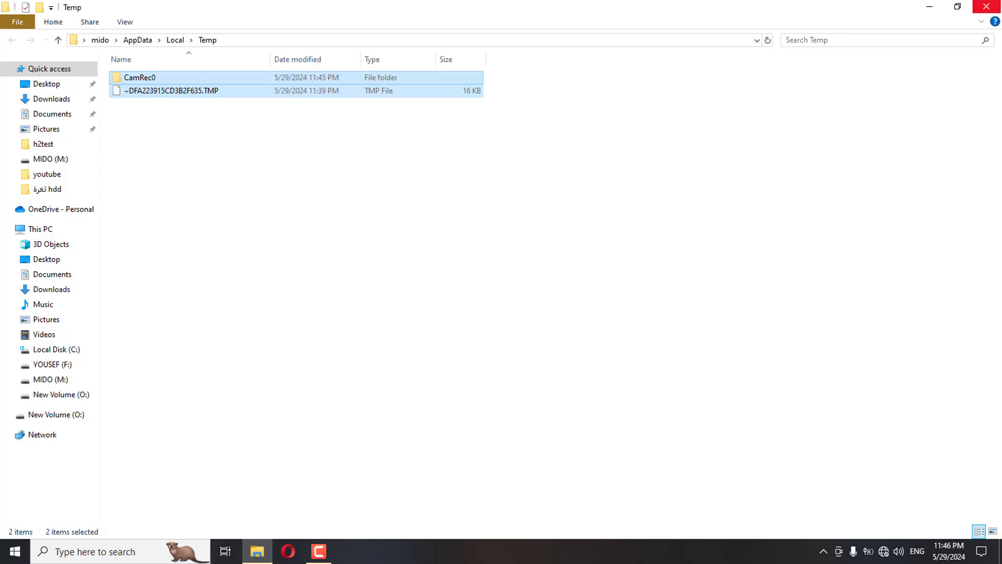
click(986, 7)
Open the Windows Prefetch folder by running prefetch from the Run dialog.
click(120, 552)
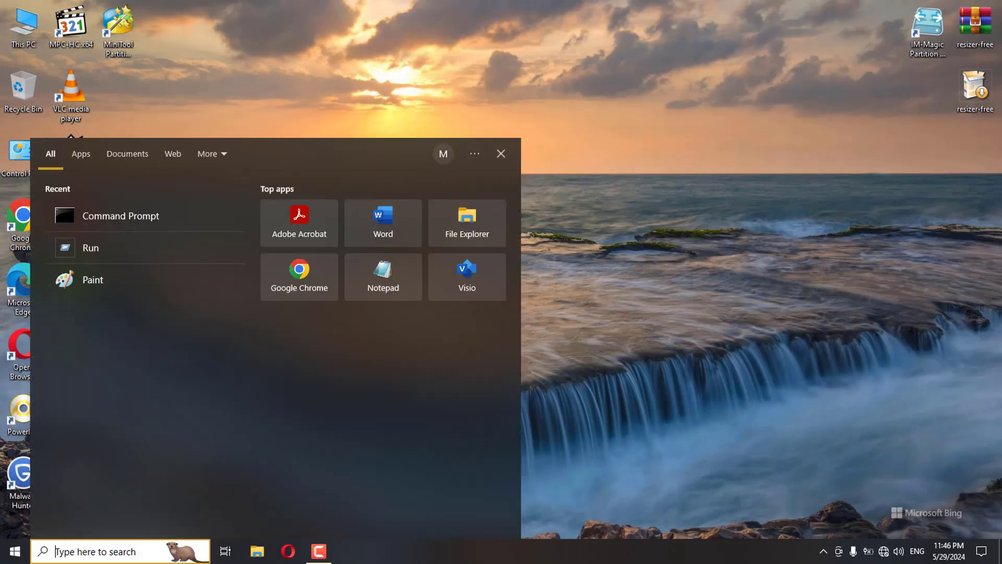
key(Up)
key(Up)
key(Return)
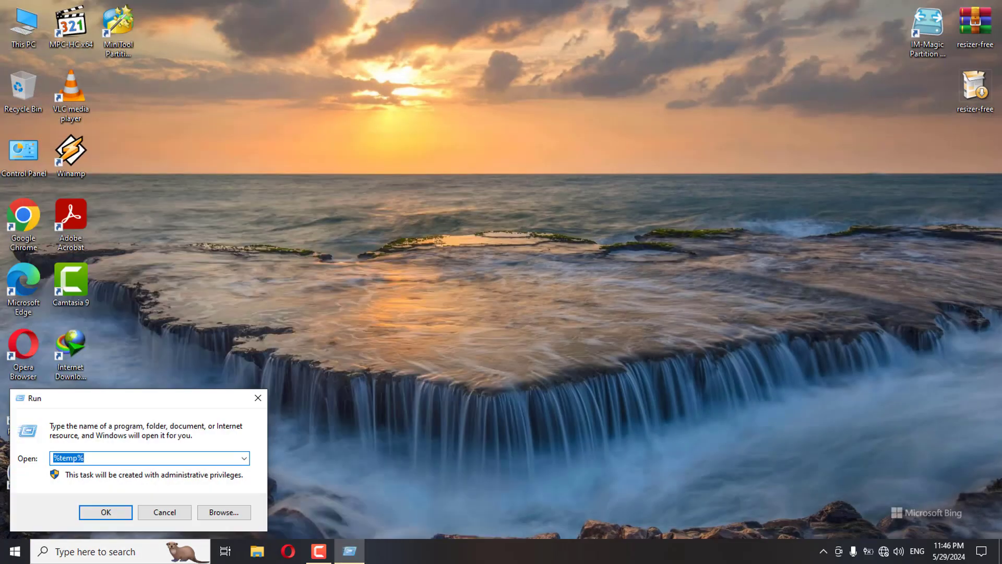
key(BackSpace)
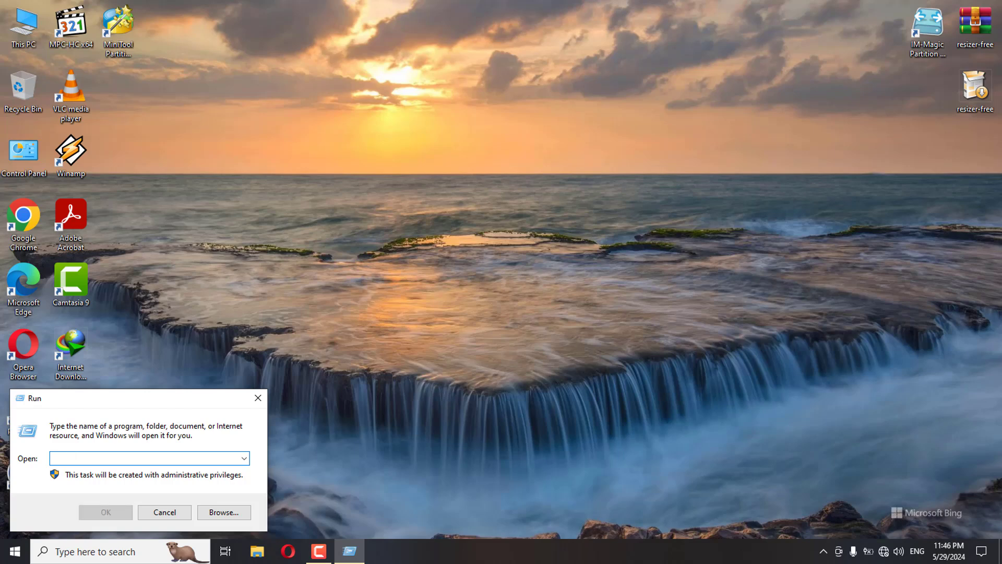
text(p)
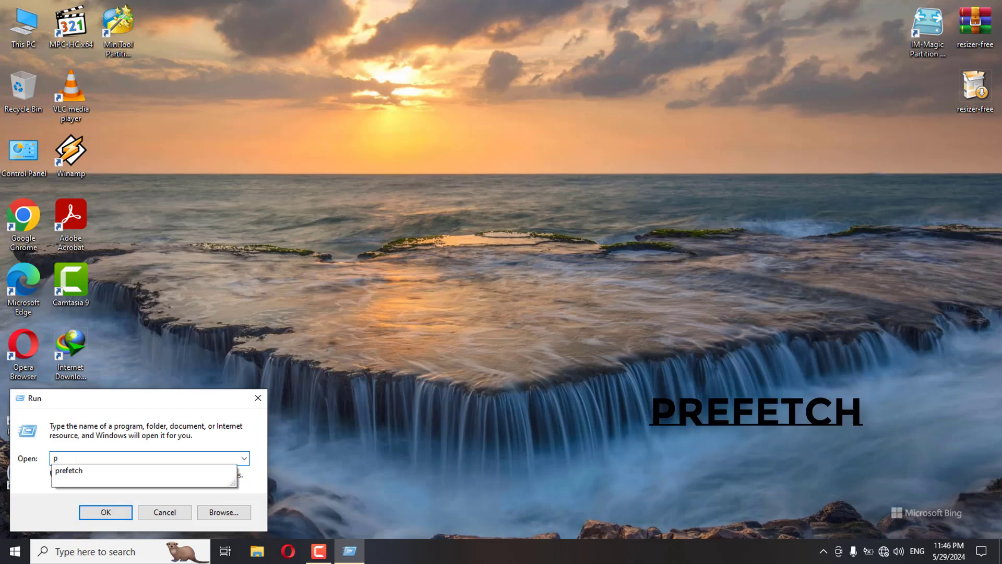
click(69, 469)
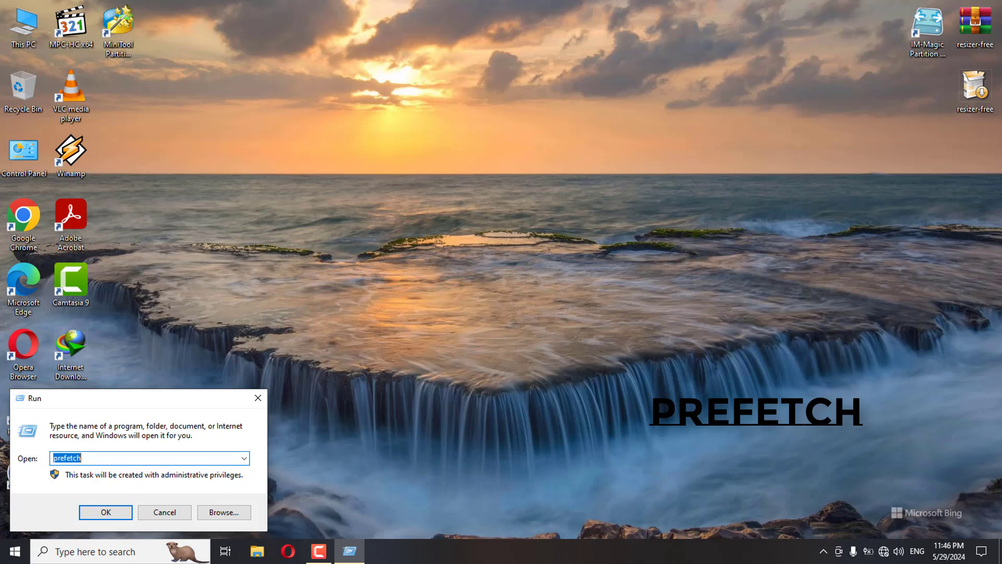
key(Return)
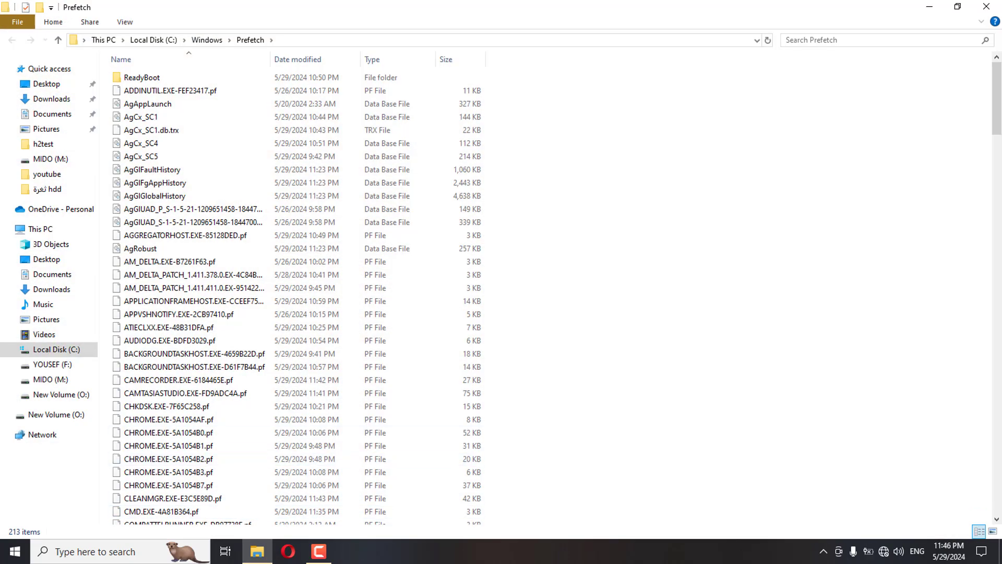
Permanently delete all items in the Prefetch folder, skipping every file in use, and close the folder.
key(ctrl+a)
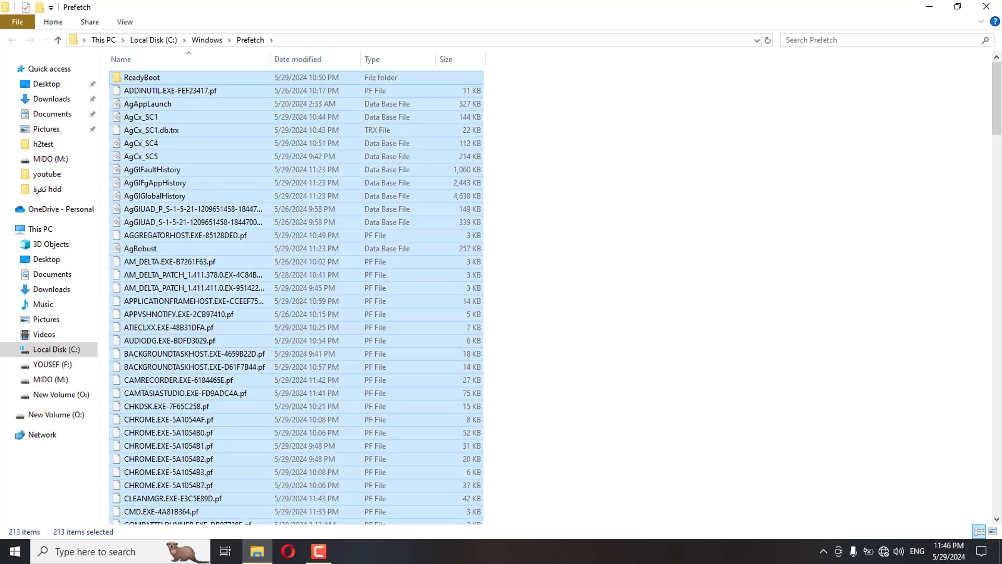
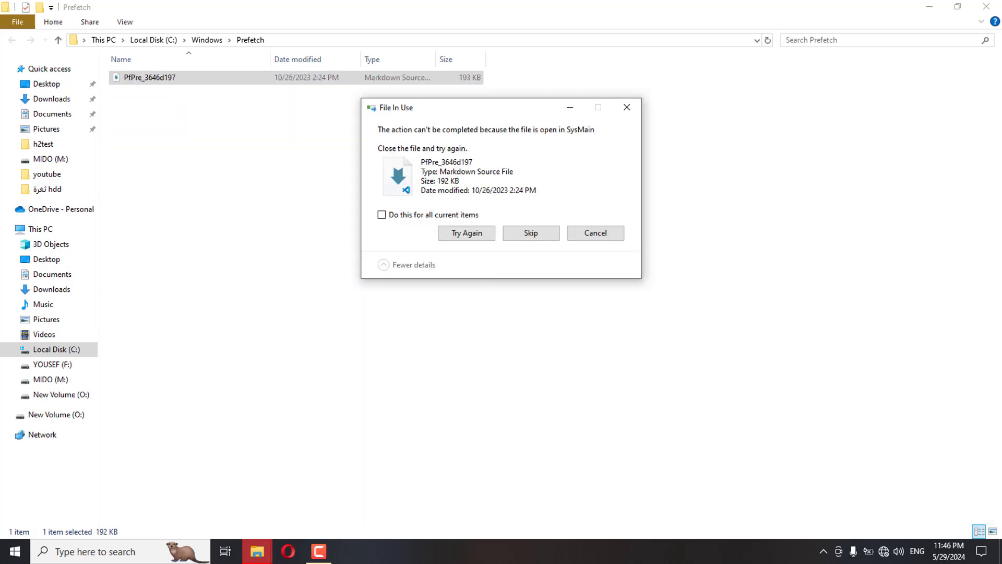
click(381, 215)
click(531, 233)
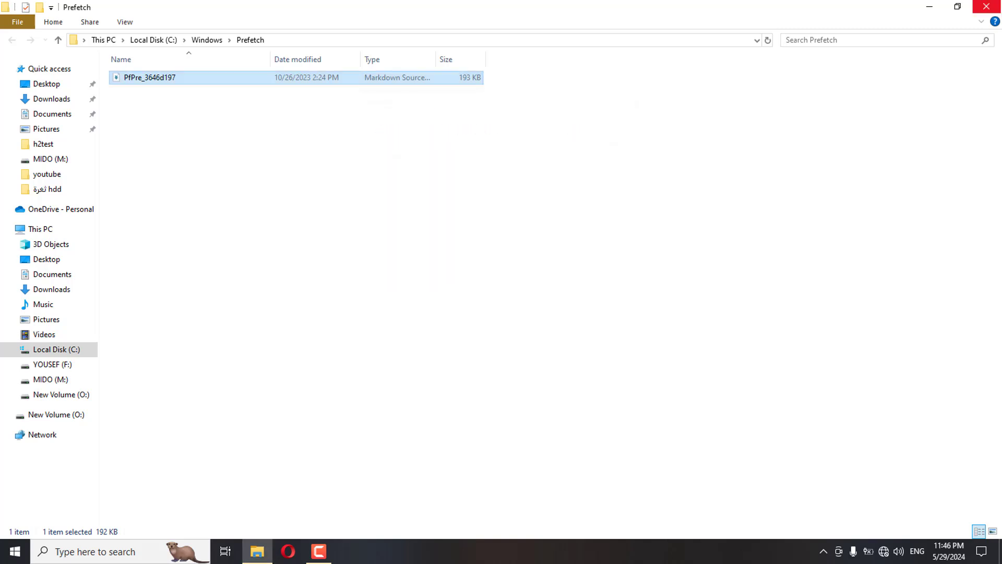
click(987, 6)
Check the free space of the drives in This PC and close the window.
double_click(23, 26)
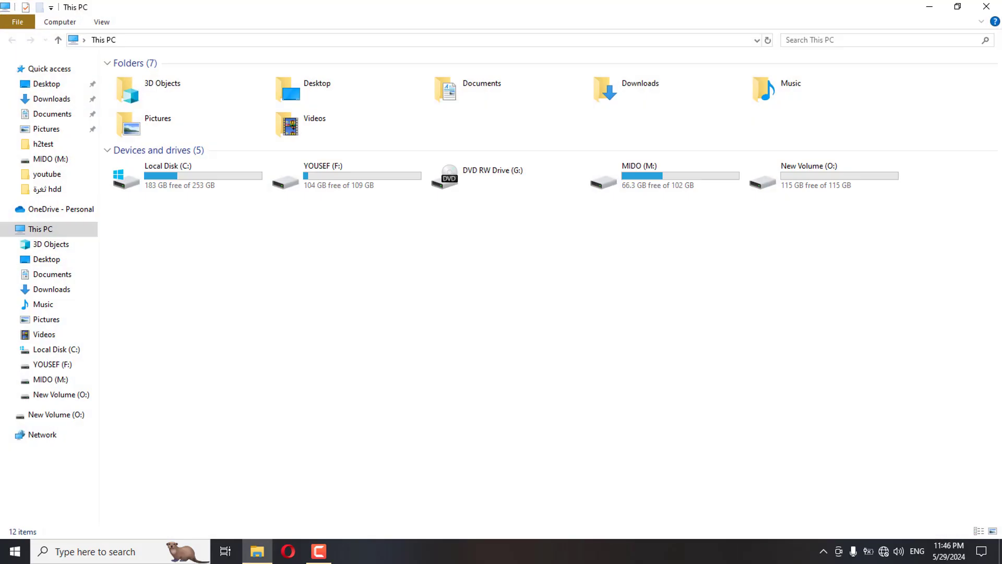
click(986, 6)
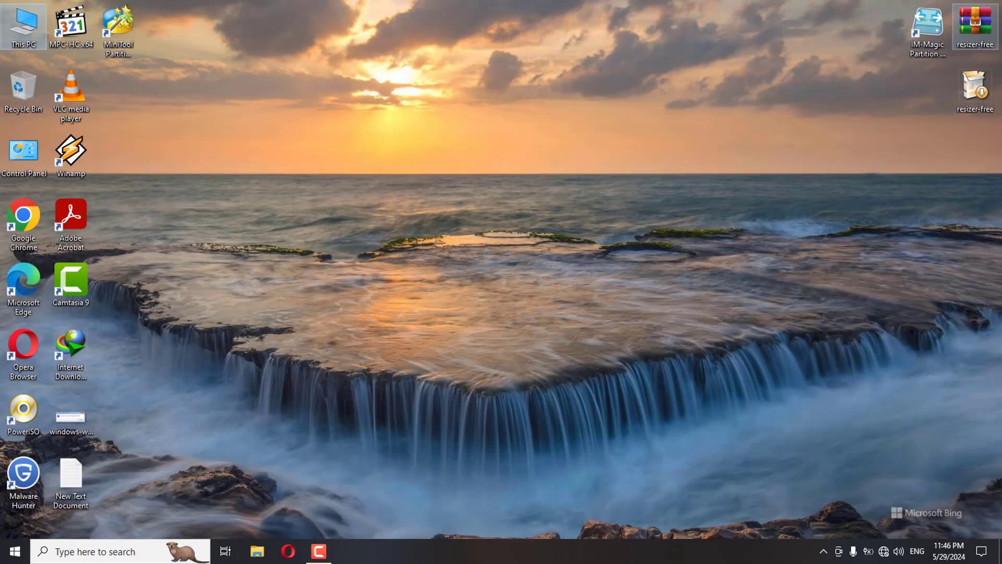